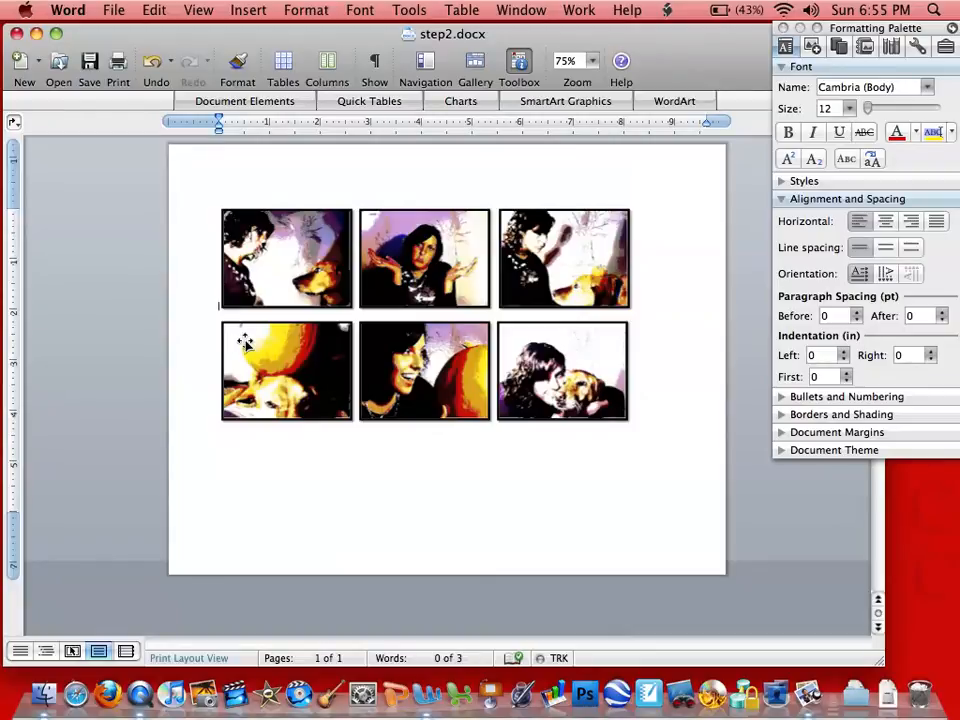
- Add four blank lines above the photo grid and center the empty line
key(Return)
key(Return)
key(Return)
key(Return)
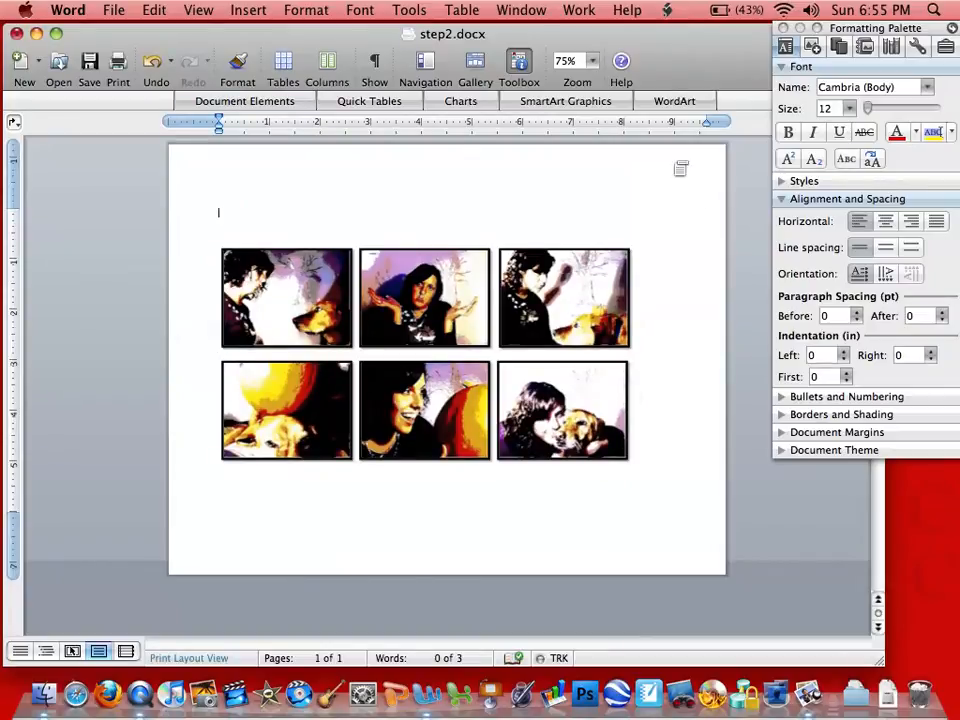
click(885, 229)
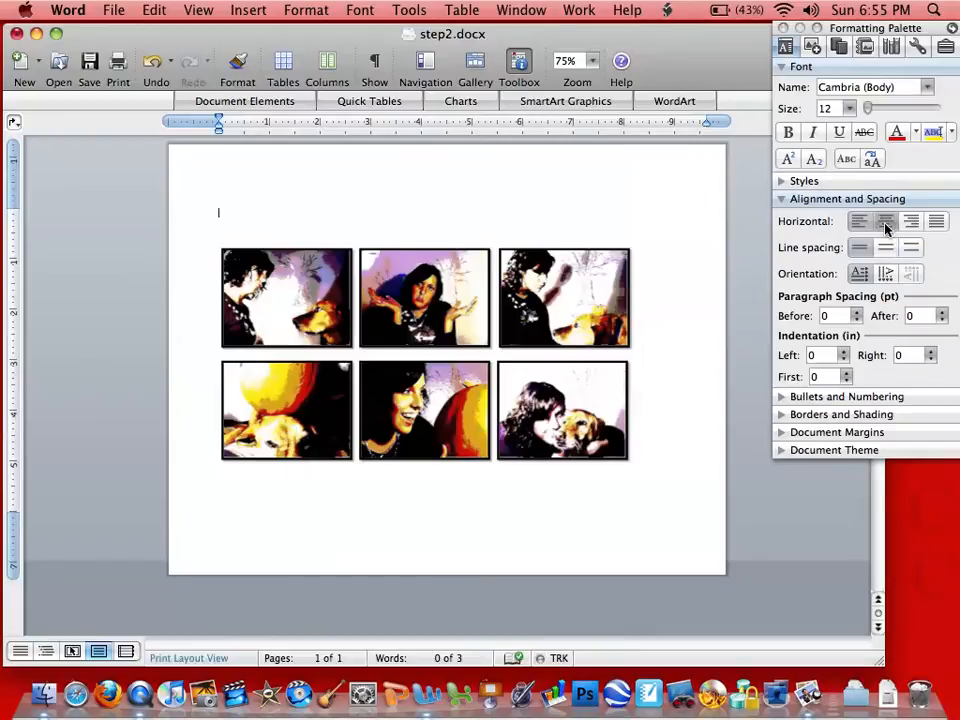
- Type the title 'A Big Pumpkin' in Blackoak Std at 20 pt and start a new line
click(926, 89)
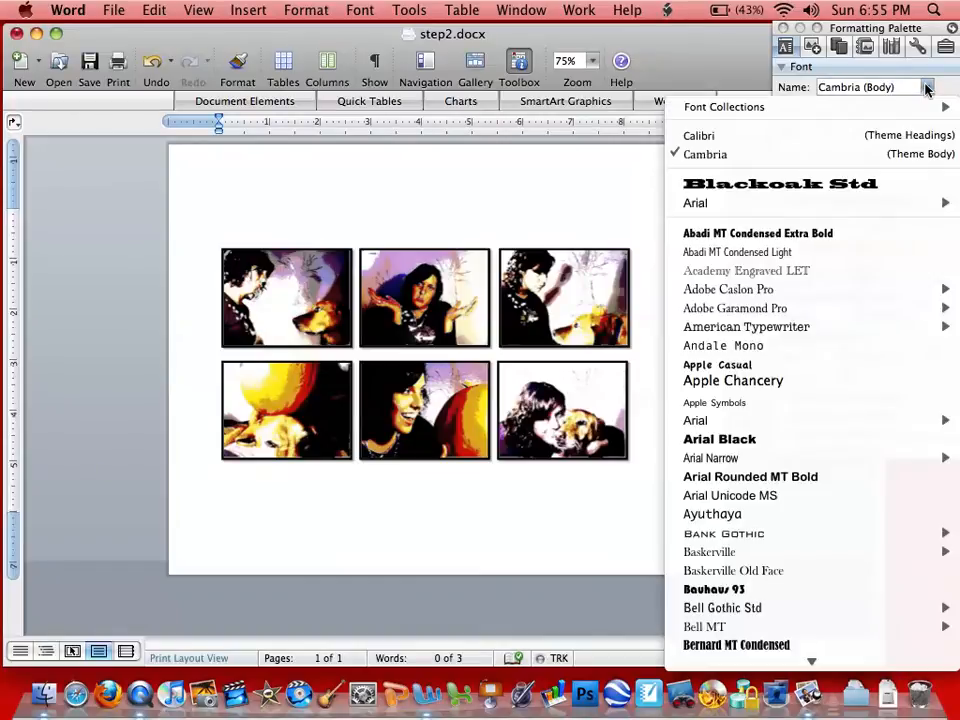
click(853, 186)
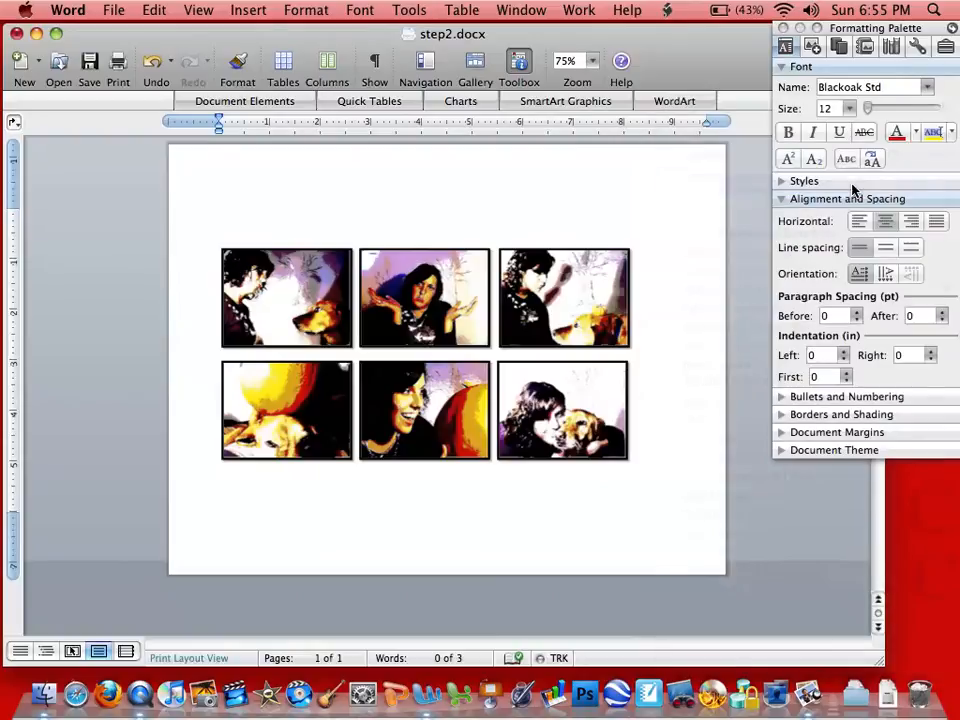
click(849, 108)
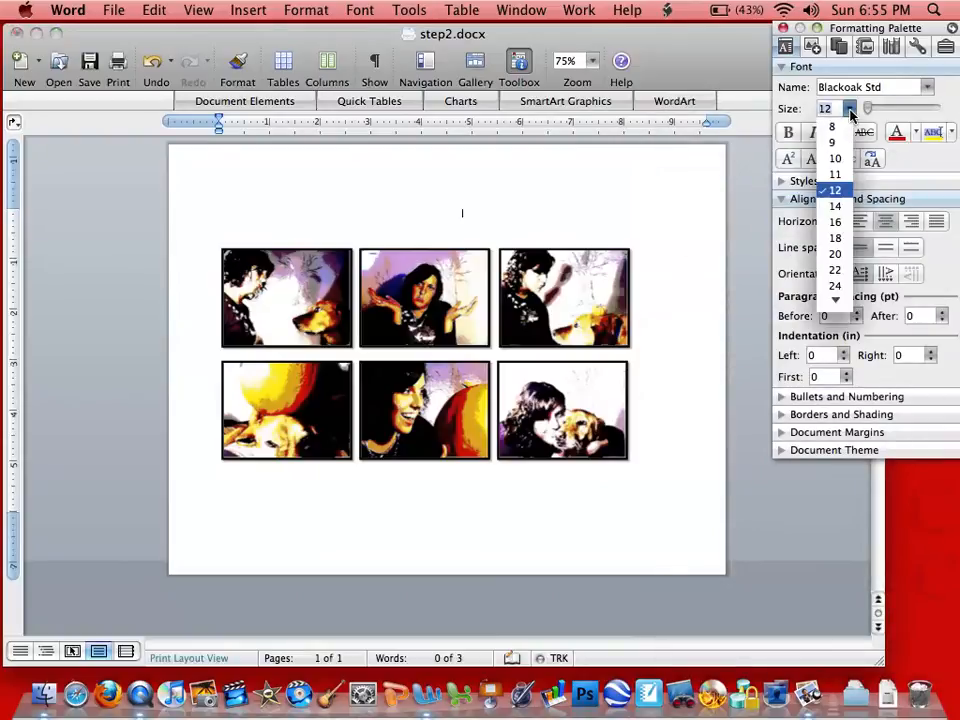
click(843, 254)
text(A Big)
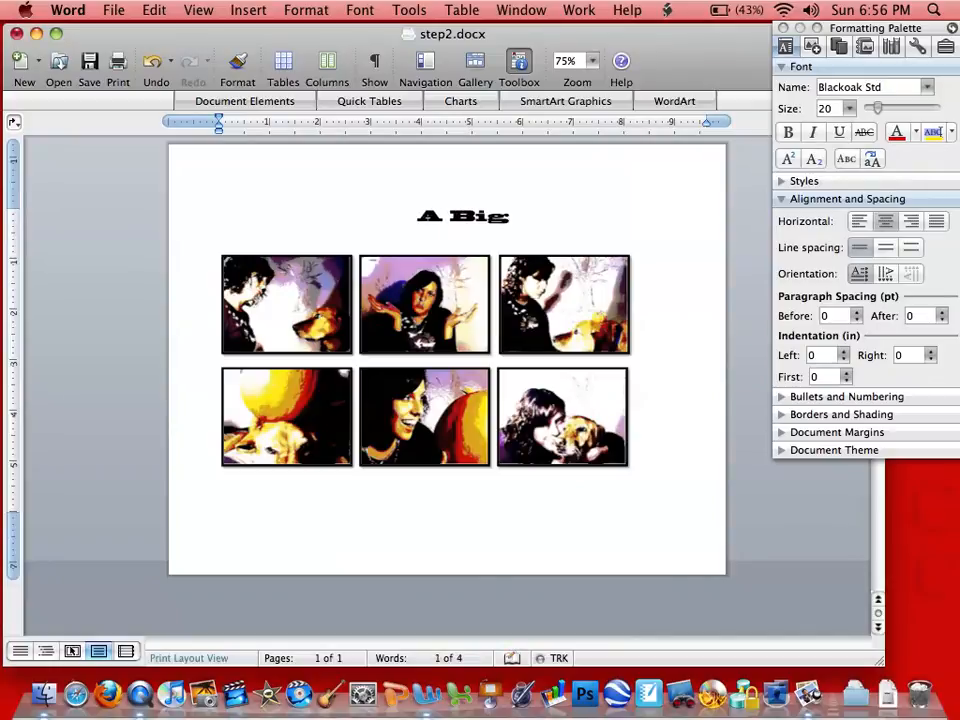
text( Pumpkin)
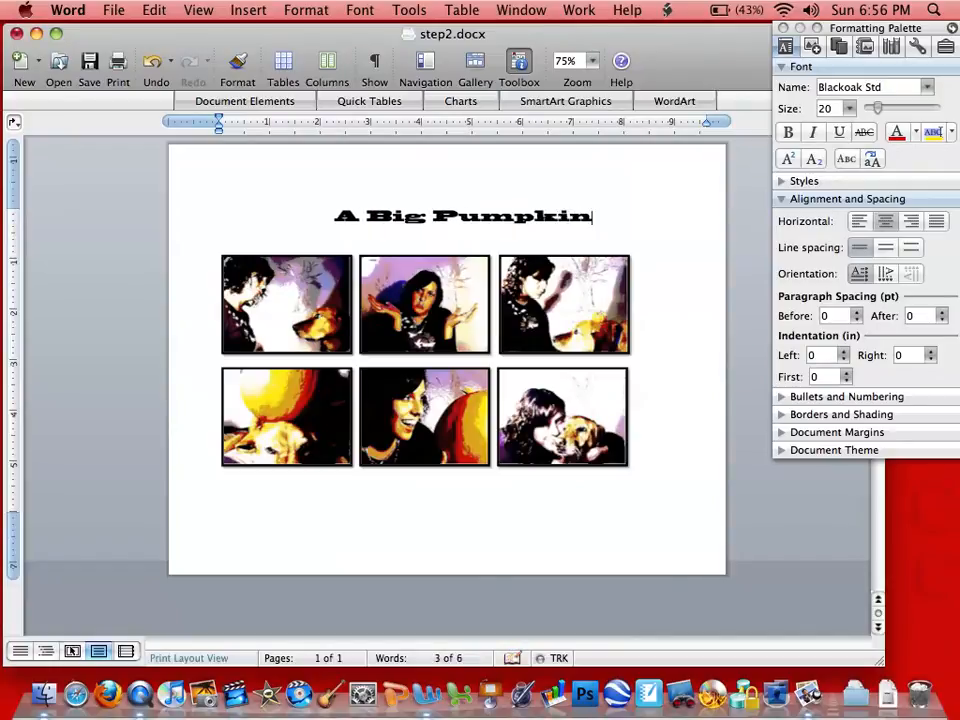
key(Return)
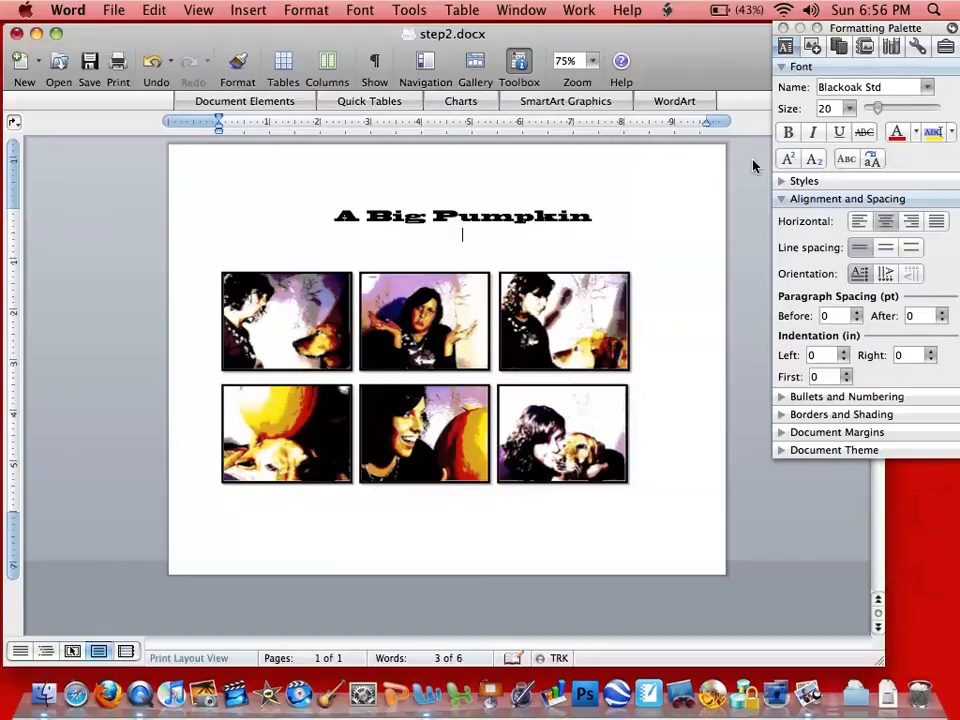
- Set the size to 16 pt and type the byline 'By:' followed by the author's name
click(848, 109)
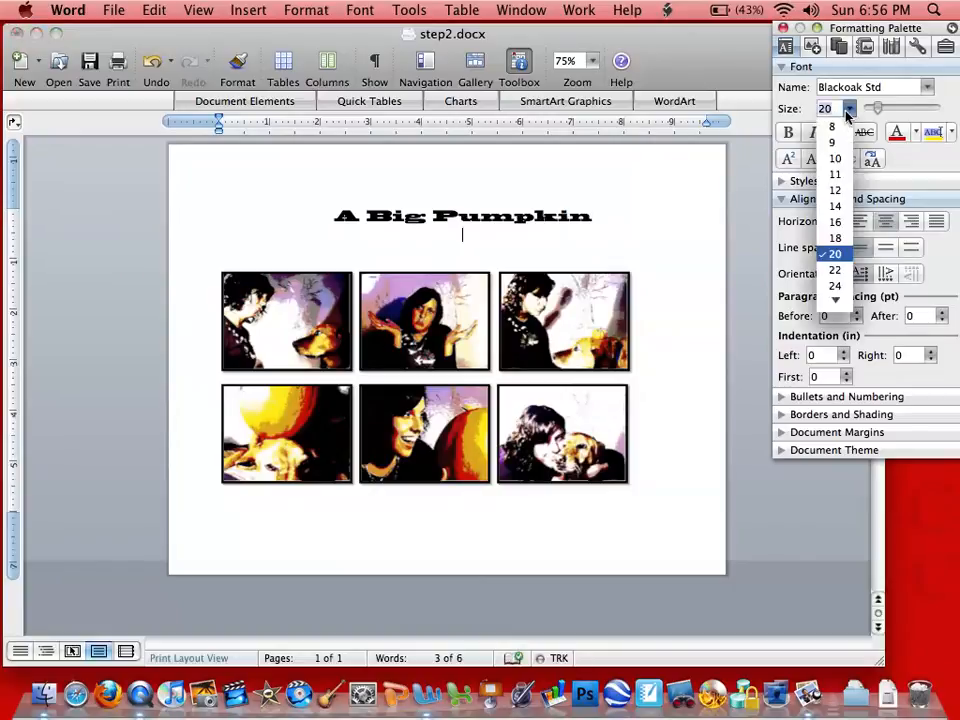
click(836, 222)
text(By)
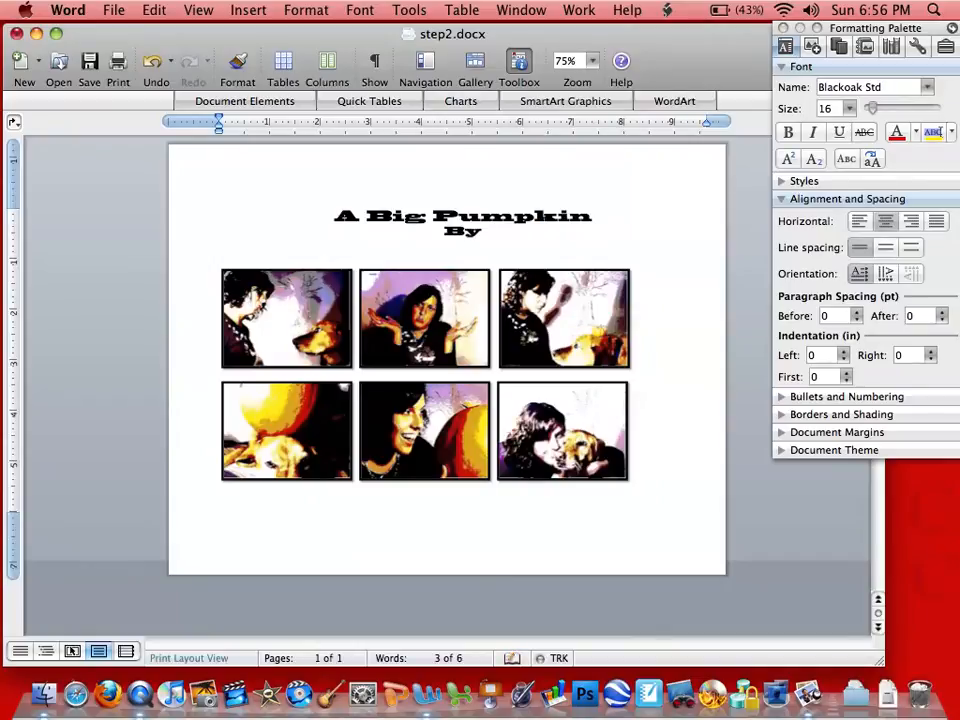
text( : Mrs. )
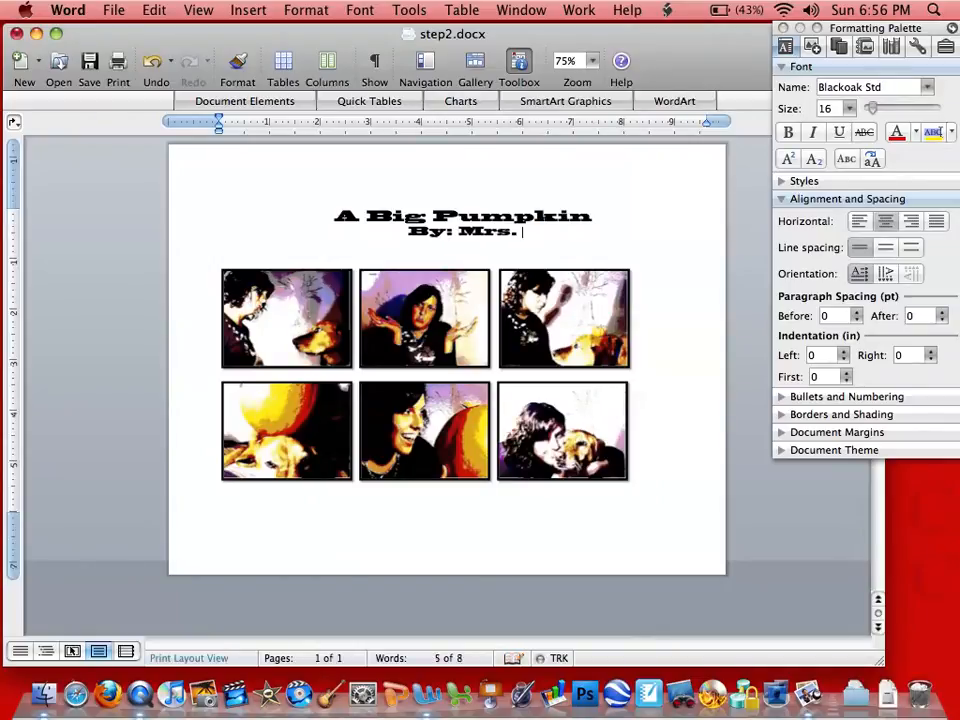
text(Wendig)
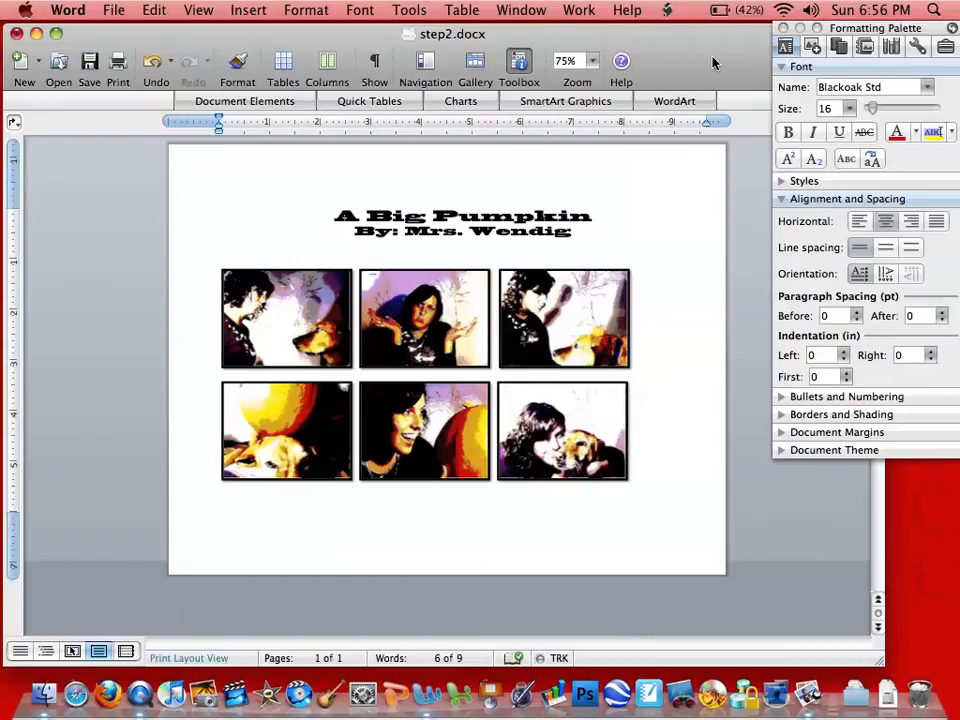
- Insert an oval speech-bubble callout shape from the shapes library onto the first photo
click(812, 47)
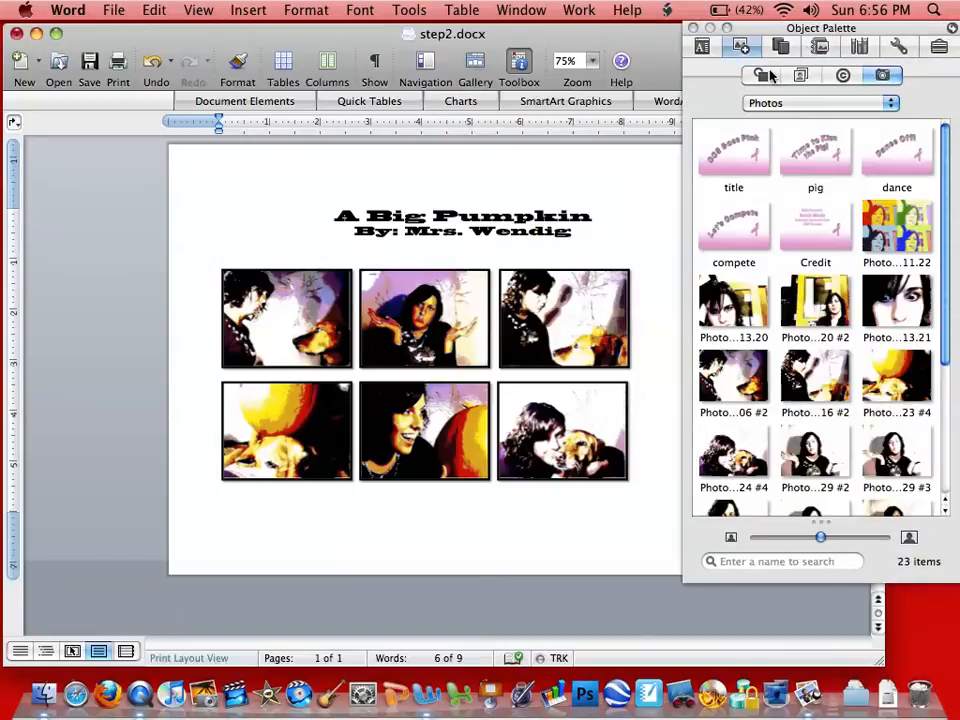
click(770, 75)
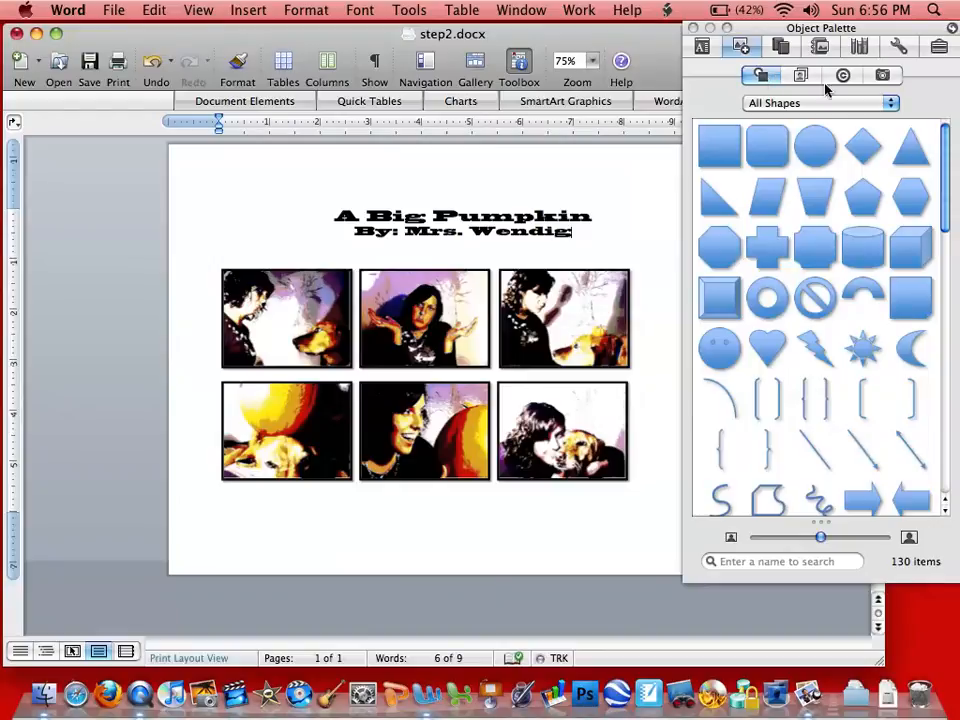
drag(943, 190, 951, 508)
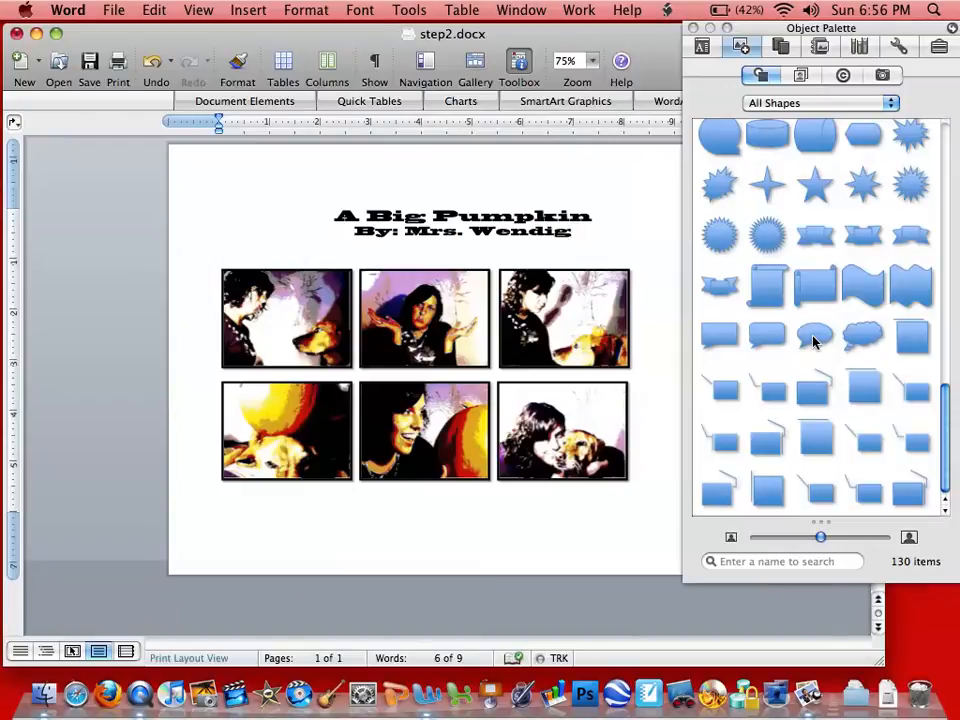
drag(813, 342, 303, 306)
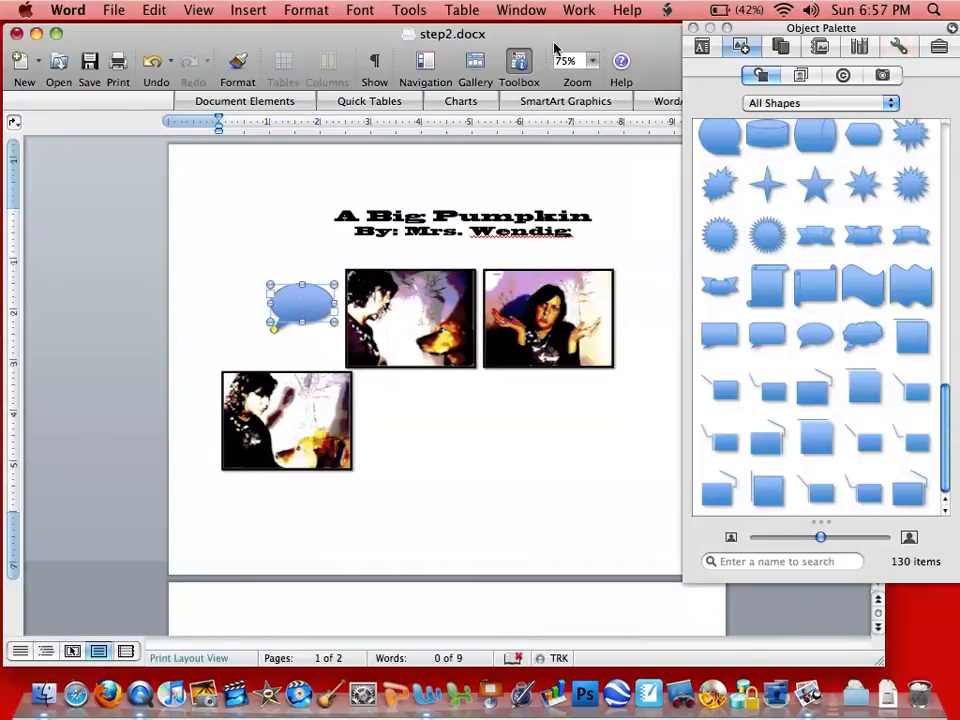
- Set the callout's text wrapping to In Front of Text
click(701, 48)
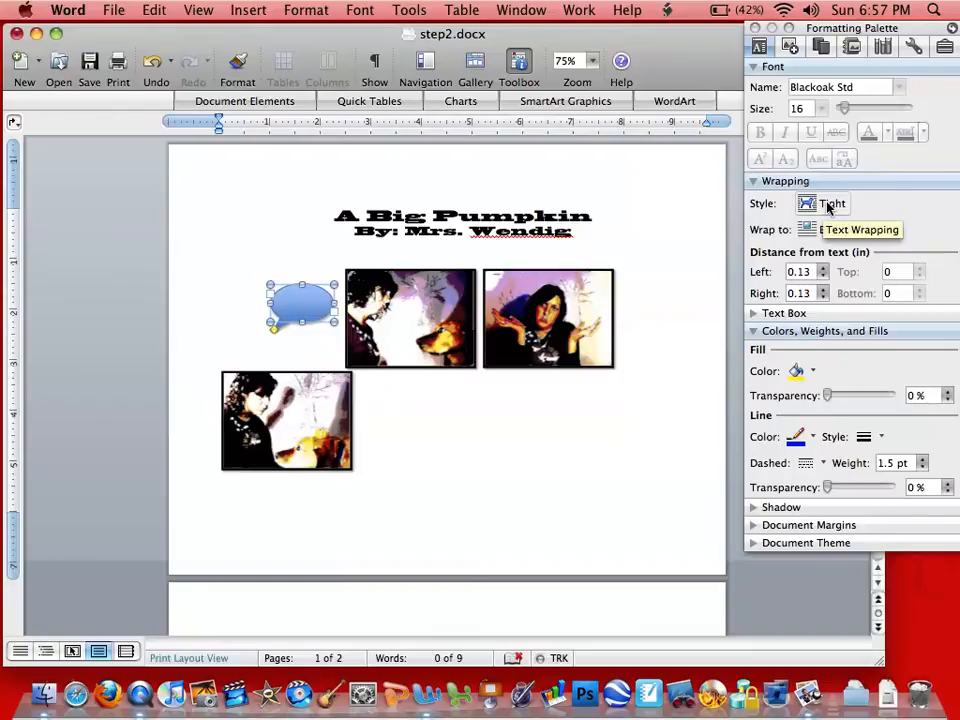
click(828, 206)
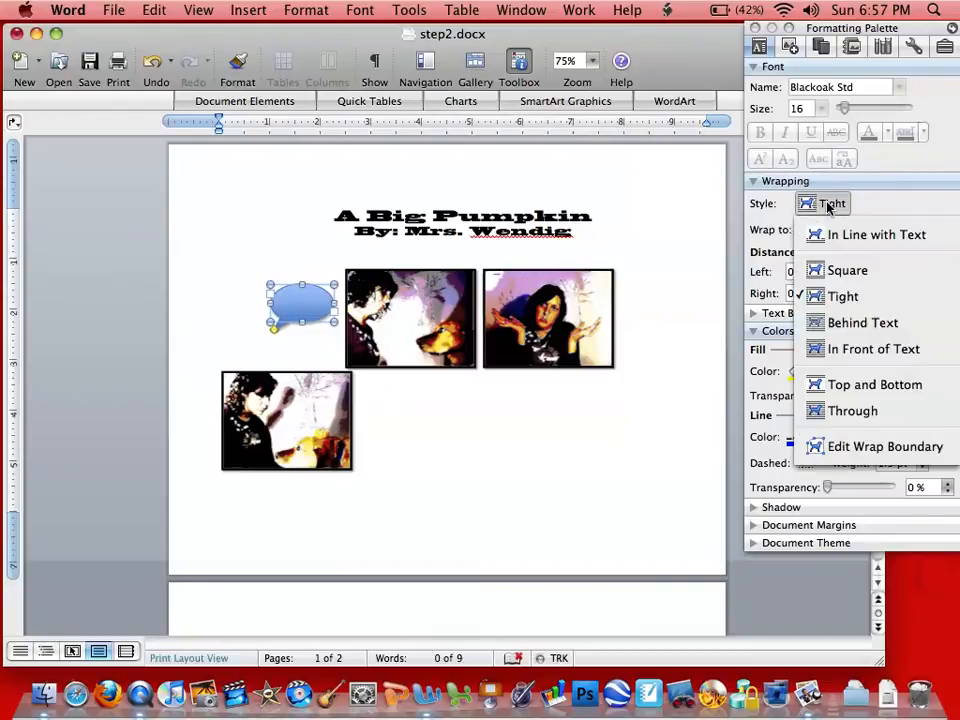
click(858, 350)
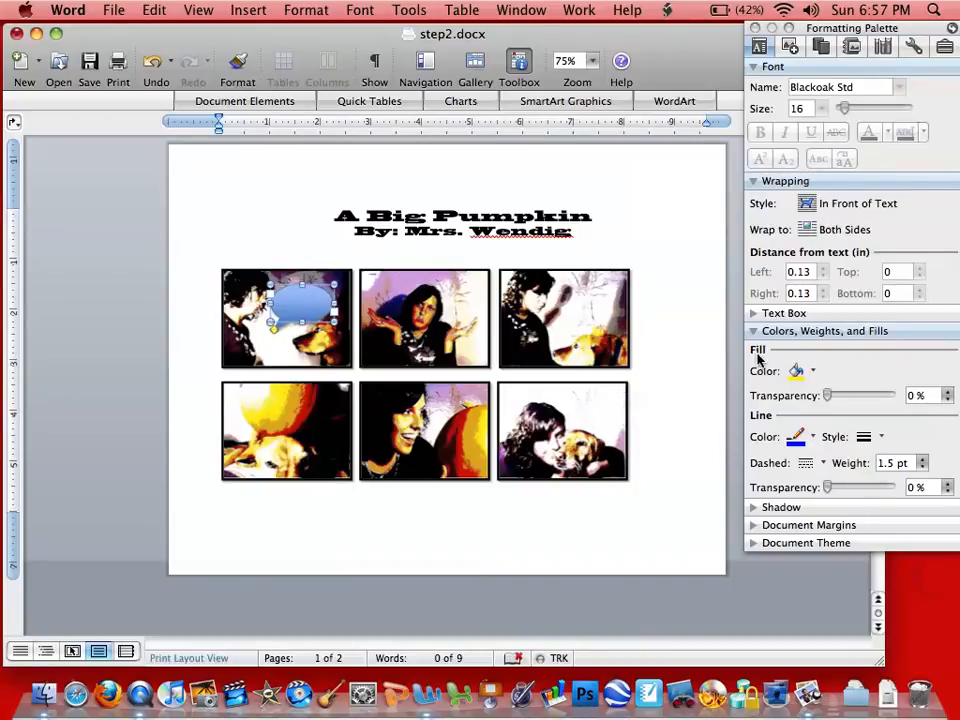
- Set the callout's fill color to white
click(817, 372)
click(812, 437)
click(812, 437)
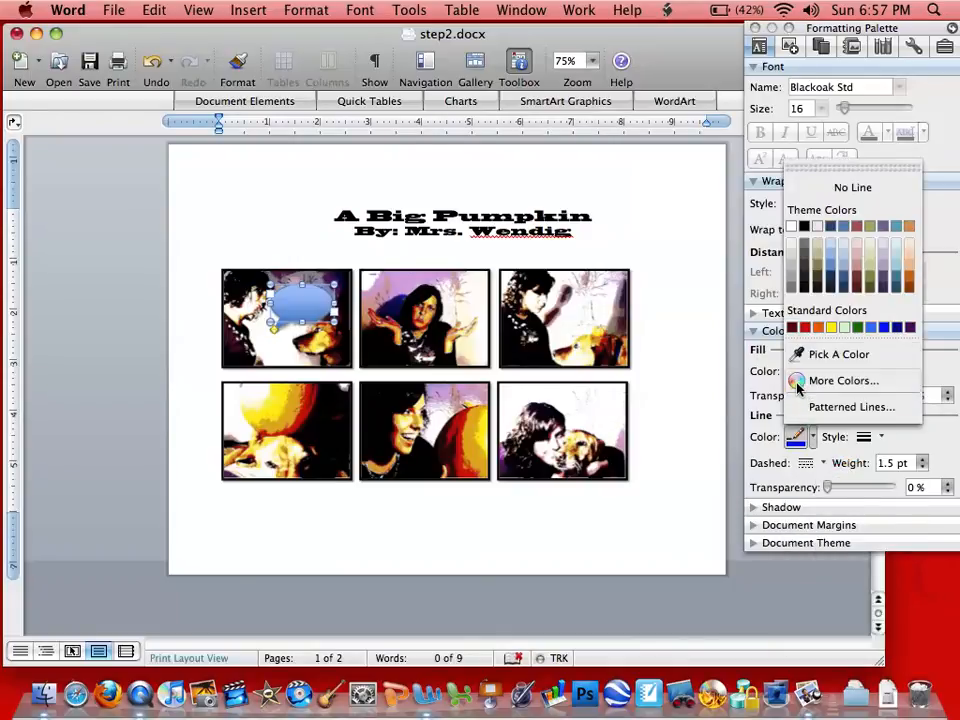
click(806, 203)
click(804, 205)
click(811, 368)
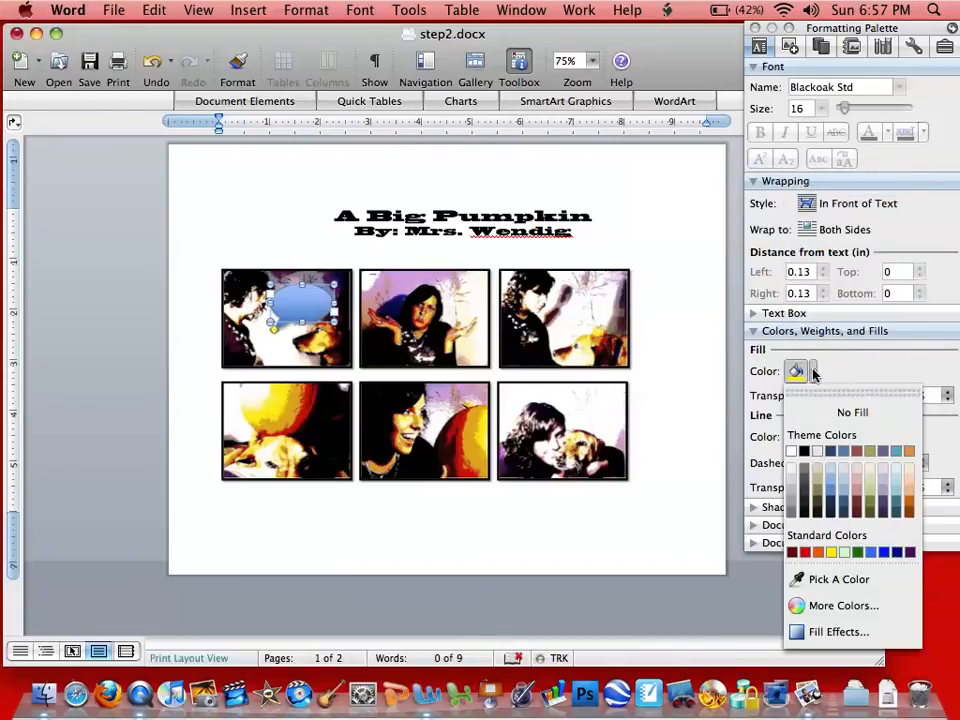
click(792, 451)
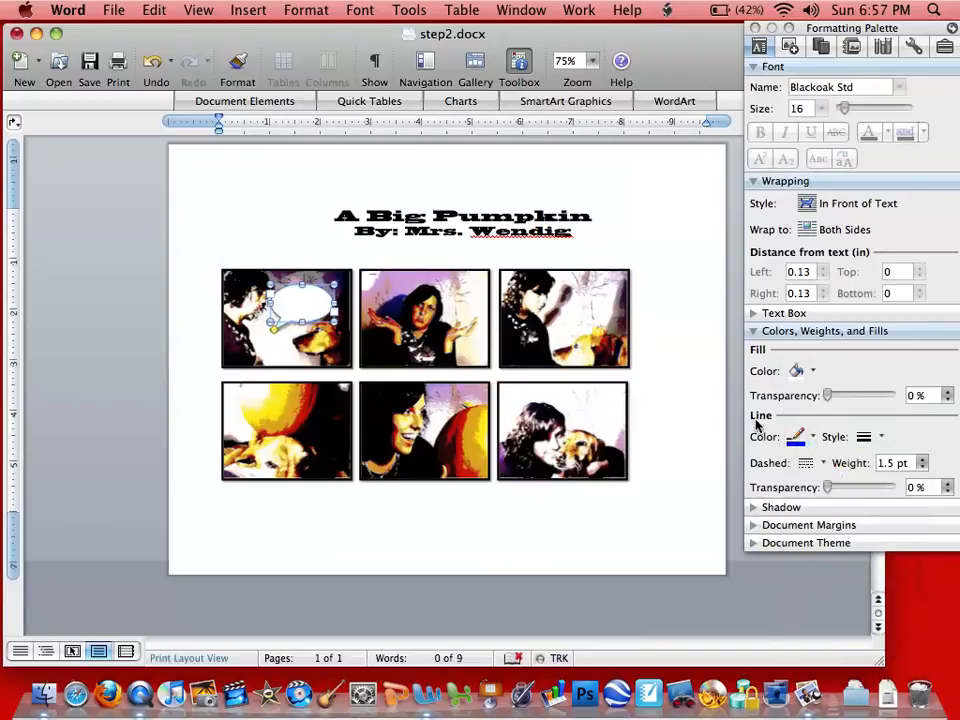
- Set the callout's line color to black
click(813, 439)
click(802, 228)
click(814, 438)
click(814, 438)
click(815, 440)
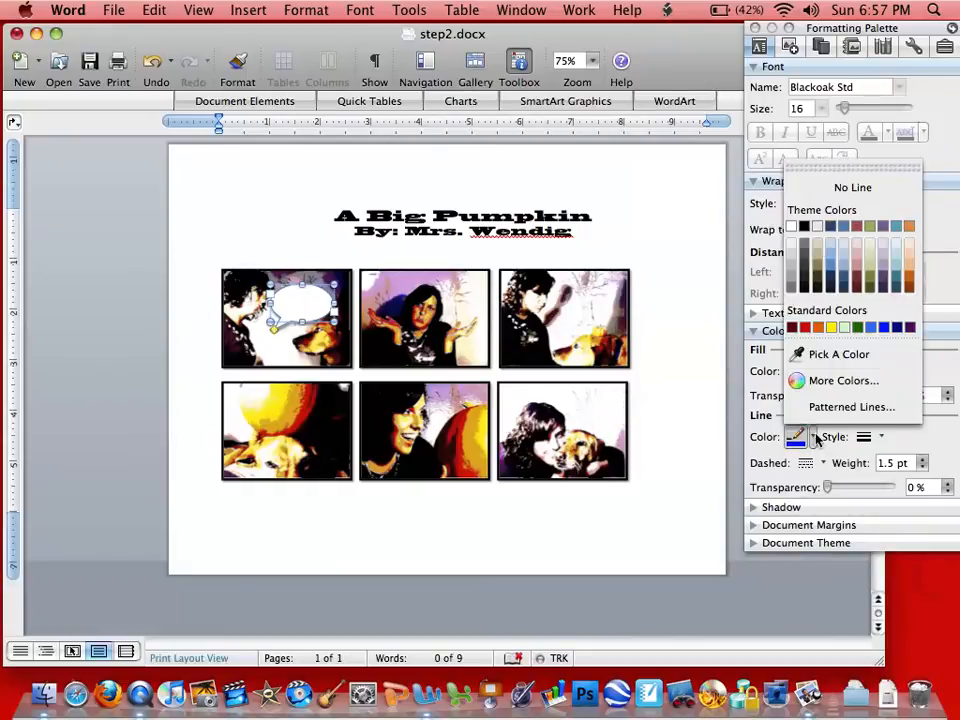
click(805, 227)
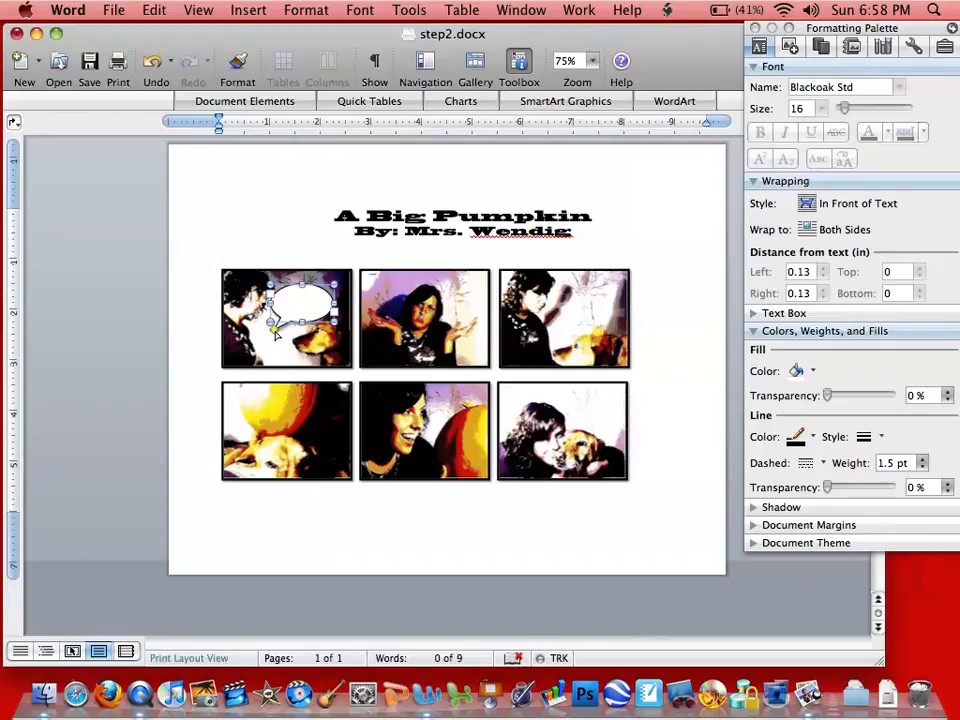
- Move the callout's tail lower and type 'What's Wrong?' inside the bubble
drag(276, 335, 301, 337)
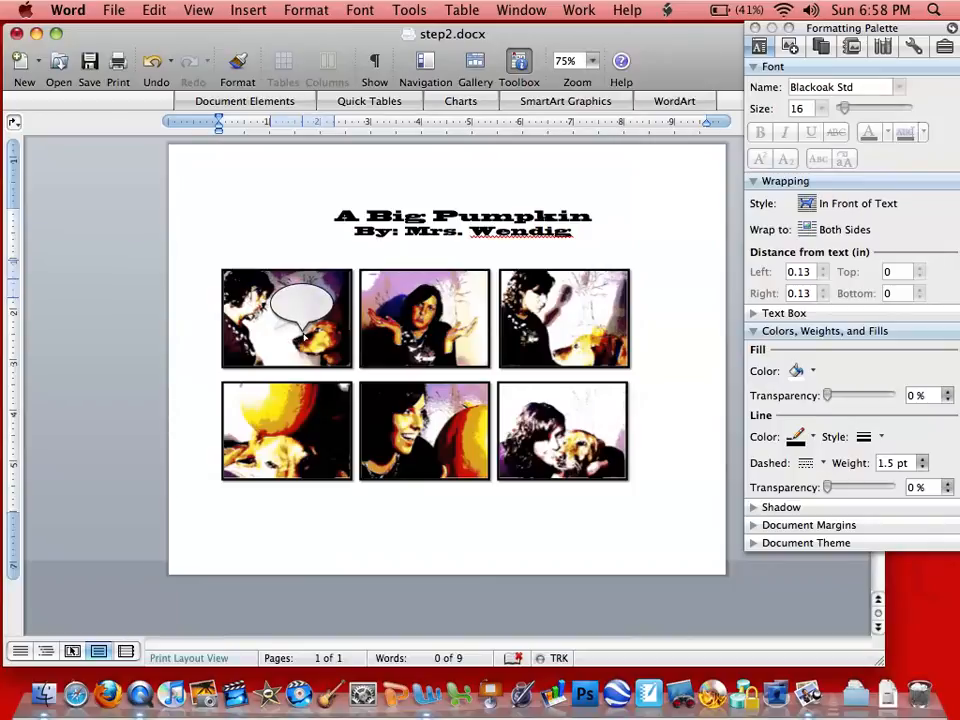
click(303, 336)
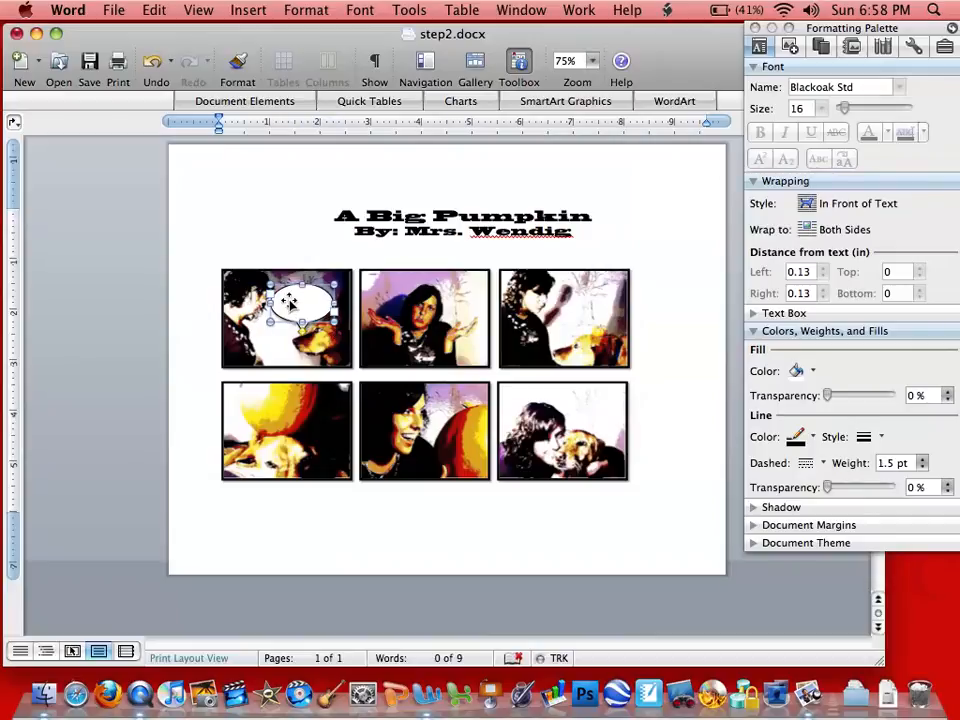
click(288, 300)
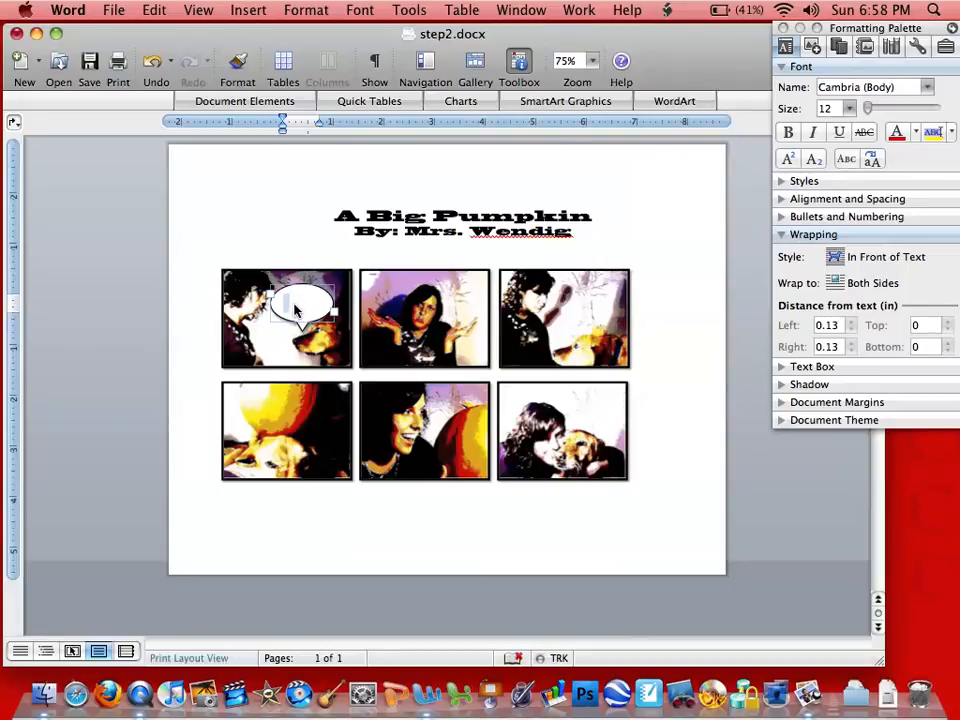
text(What's Wr)
- Format the callout text as Arial at 10 pt and deselect it
drag(309, 308, 281, 298)
click(849, 110)
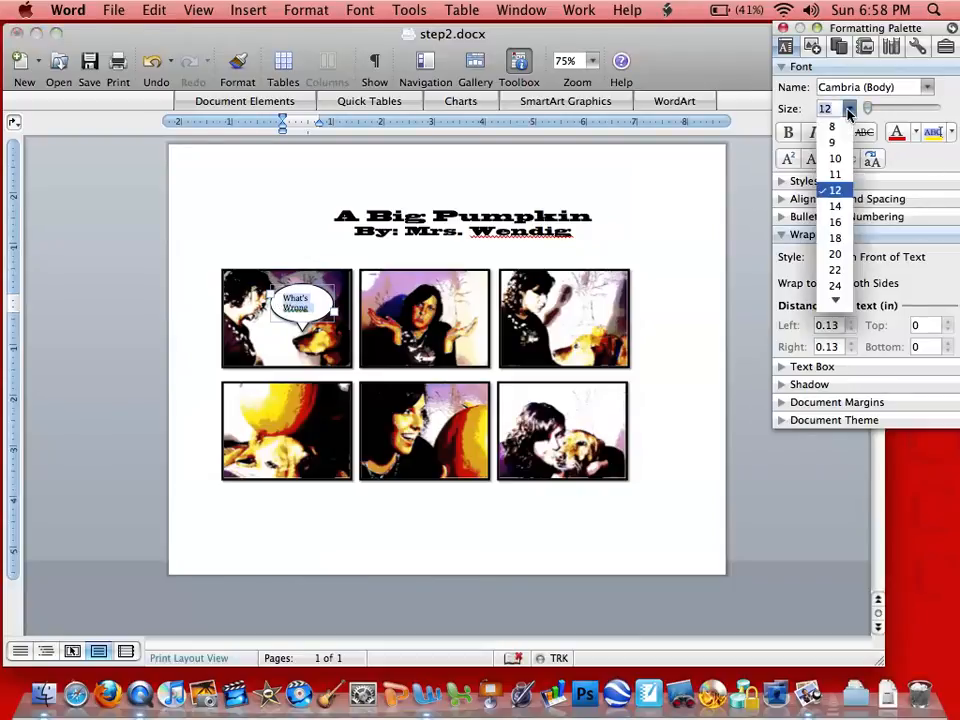
click(840, 158)
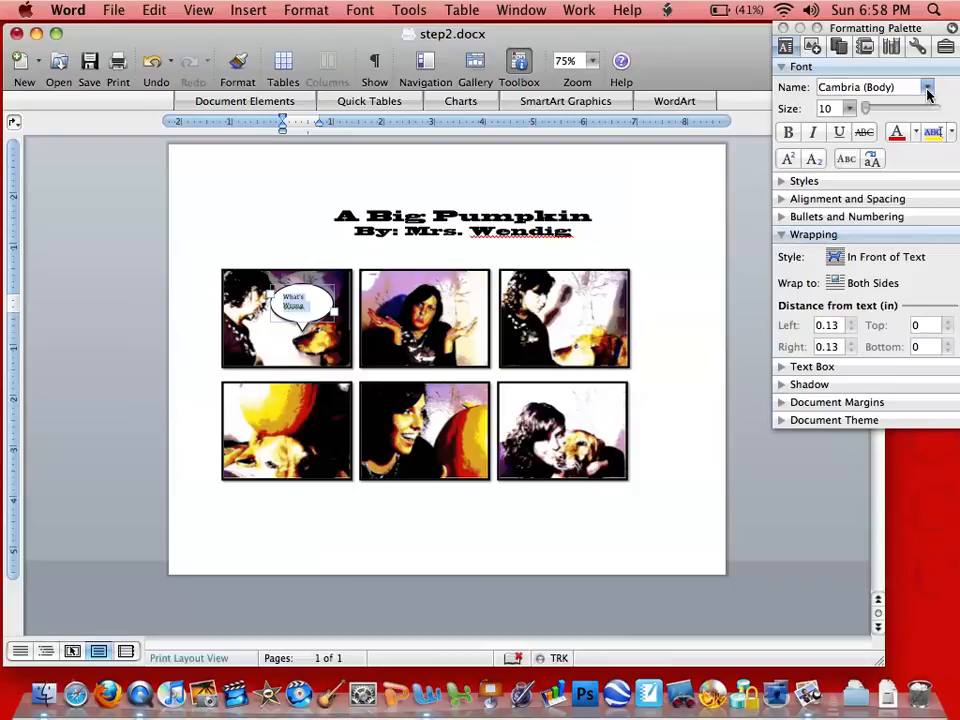
click(928, 89)
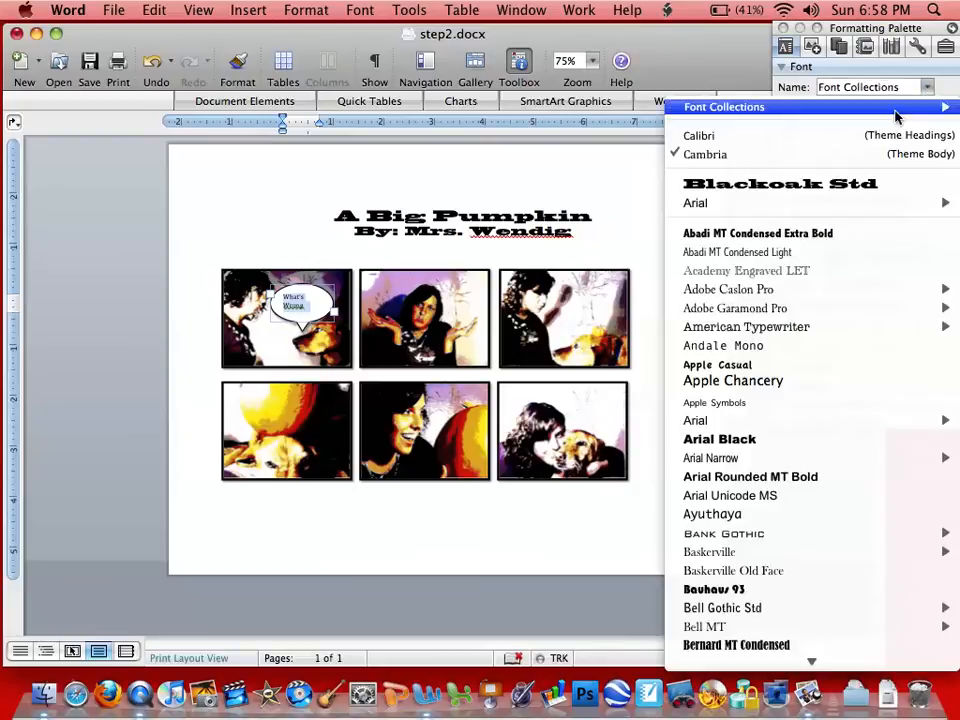
click(800, 204)
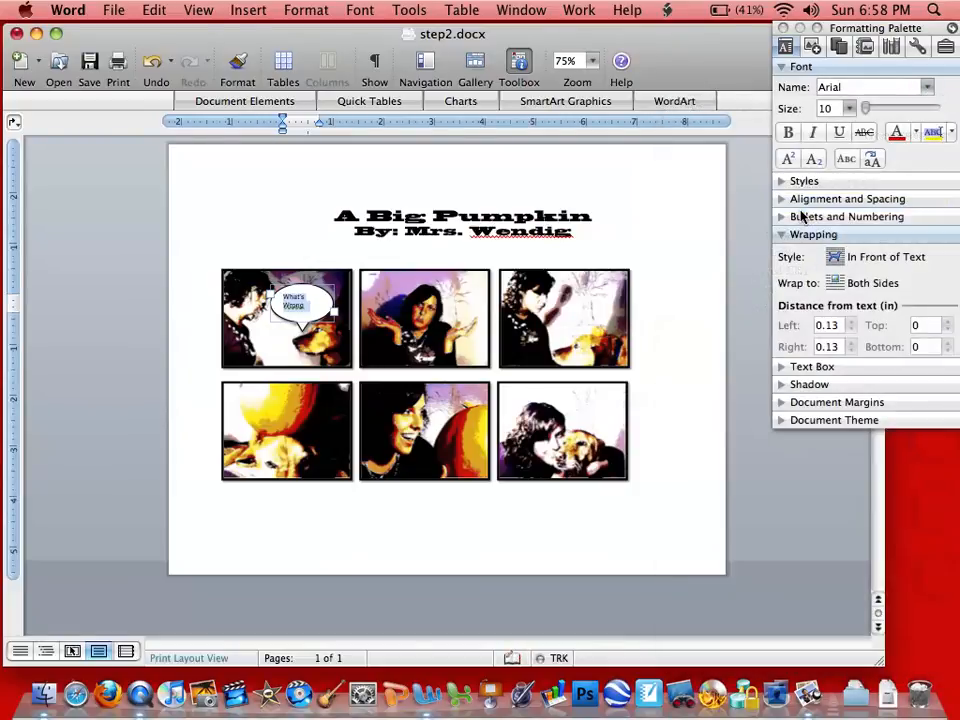
click(307, 315)
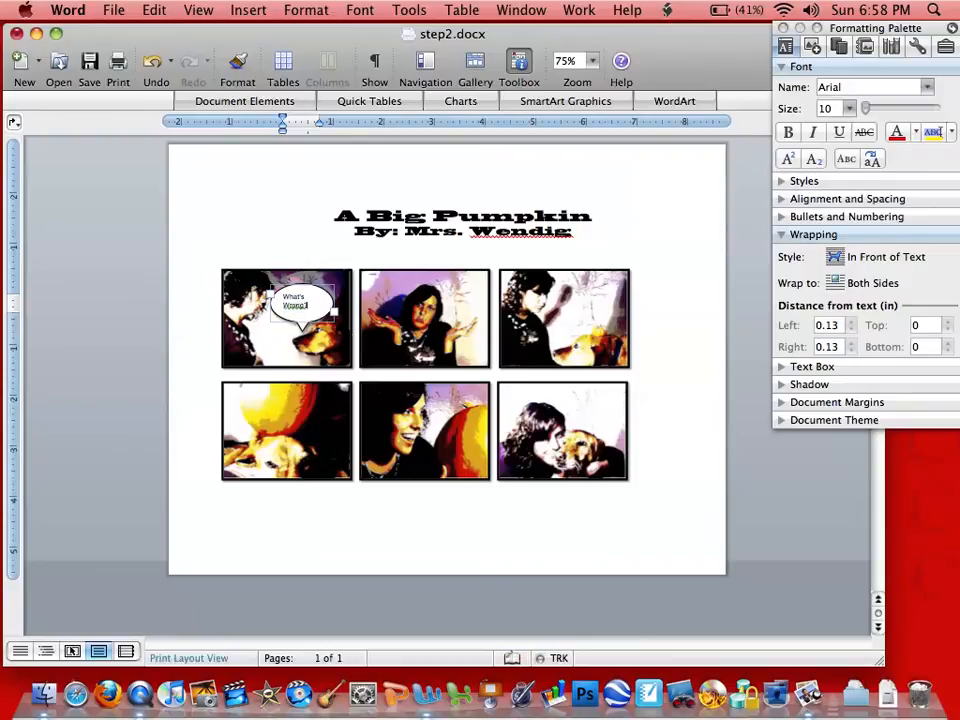
click(288, 336)
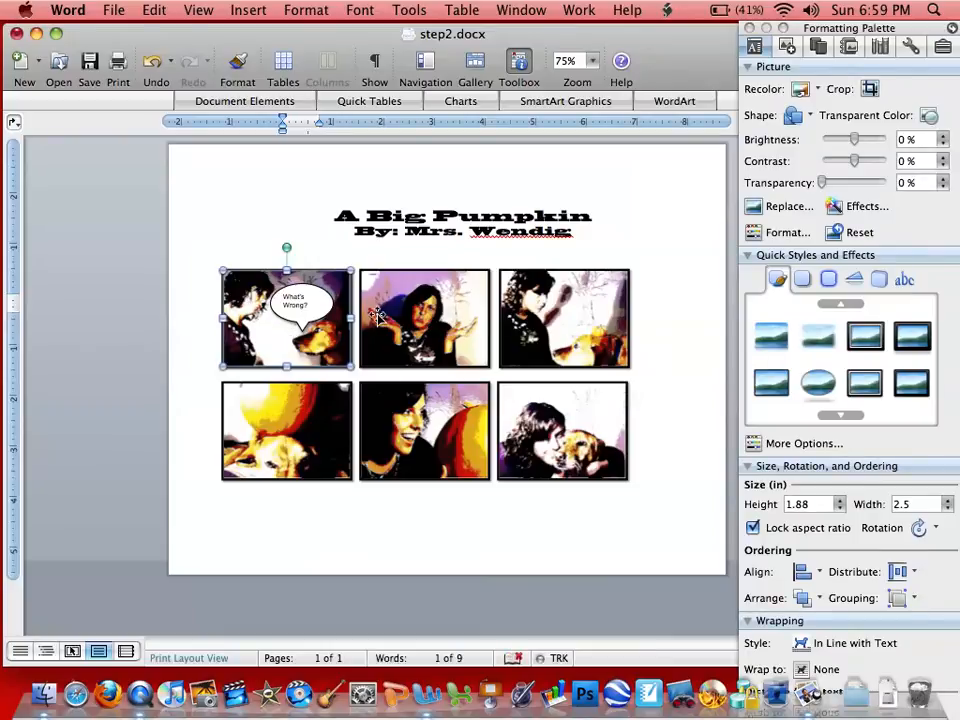
- Open the recent document step4.docx
click(112, 12)
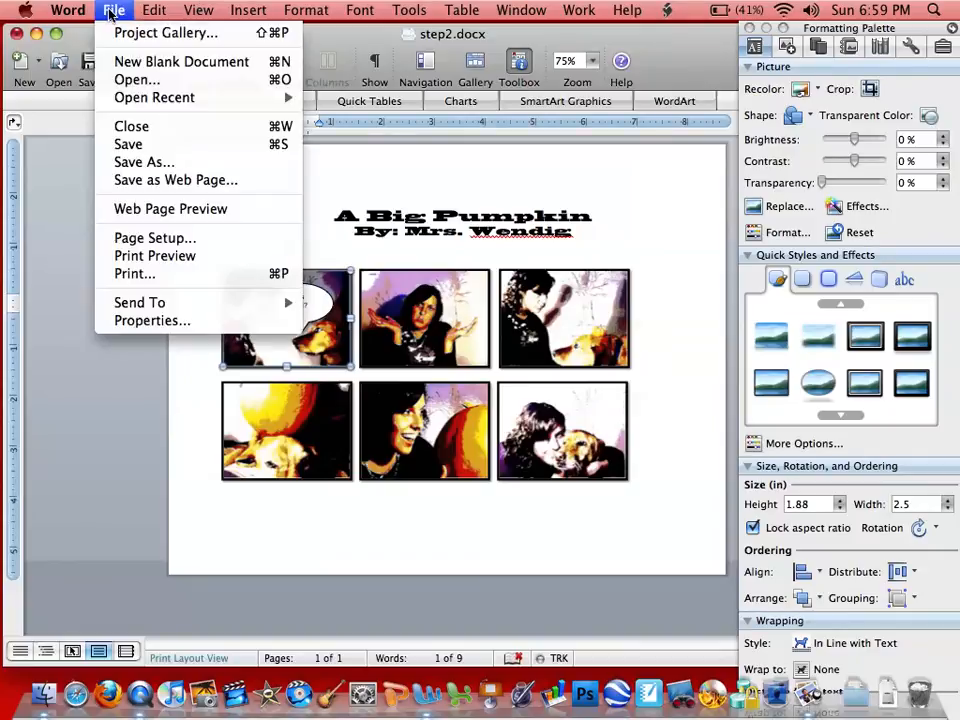
mouse_move(122, 97)
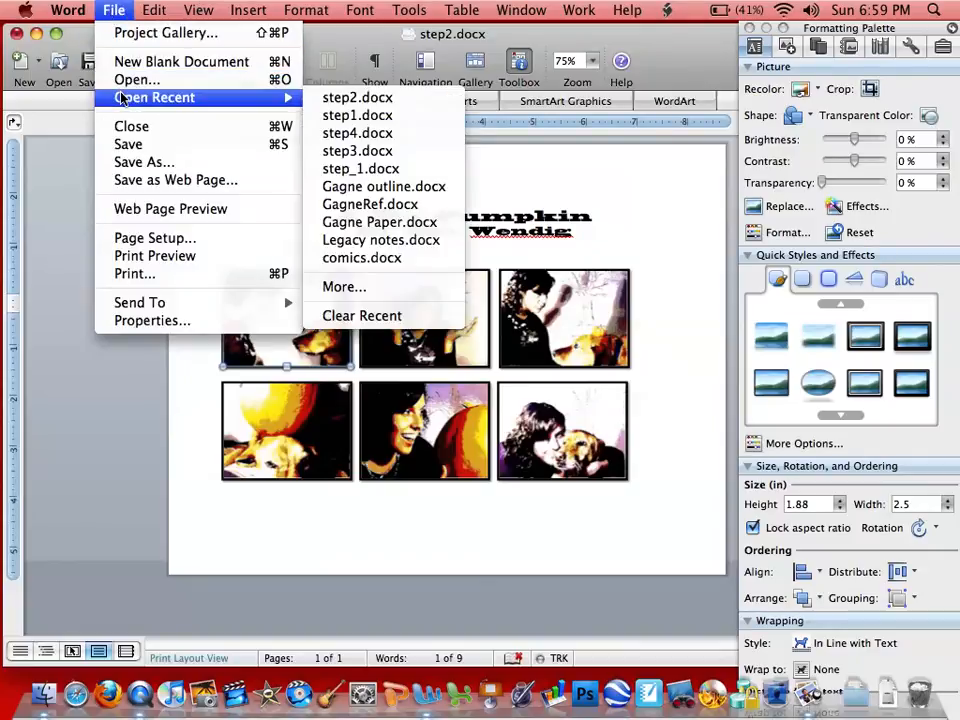
click(360, 135)
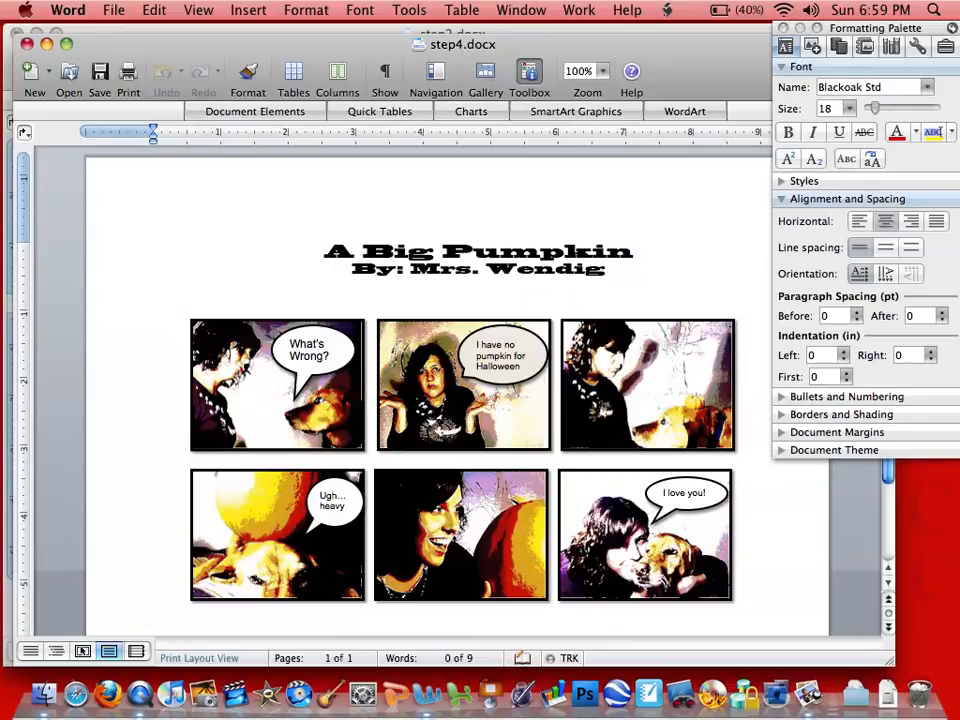
- Open the Print dialog and check the list of available printers
click(112, 11)
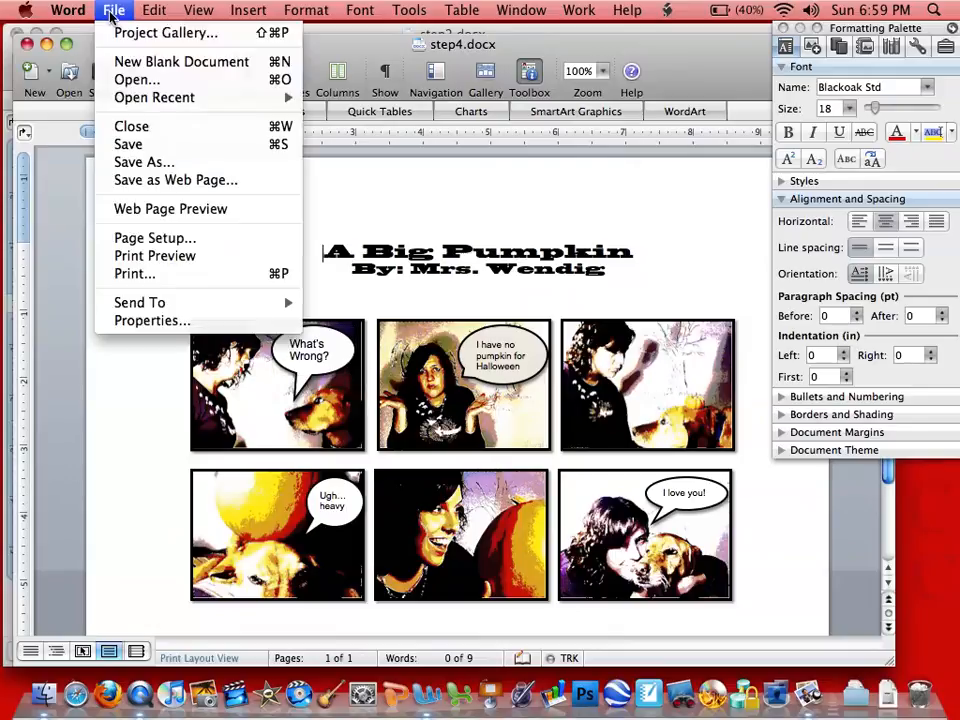
click(140, 271)
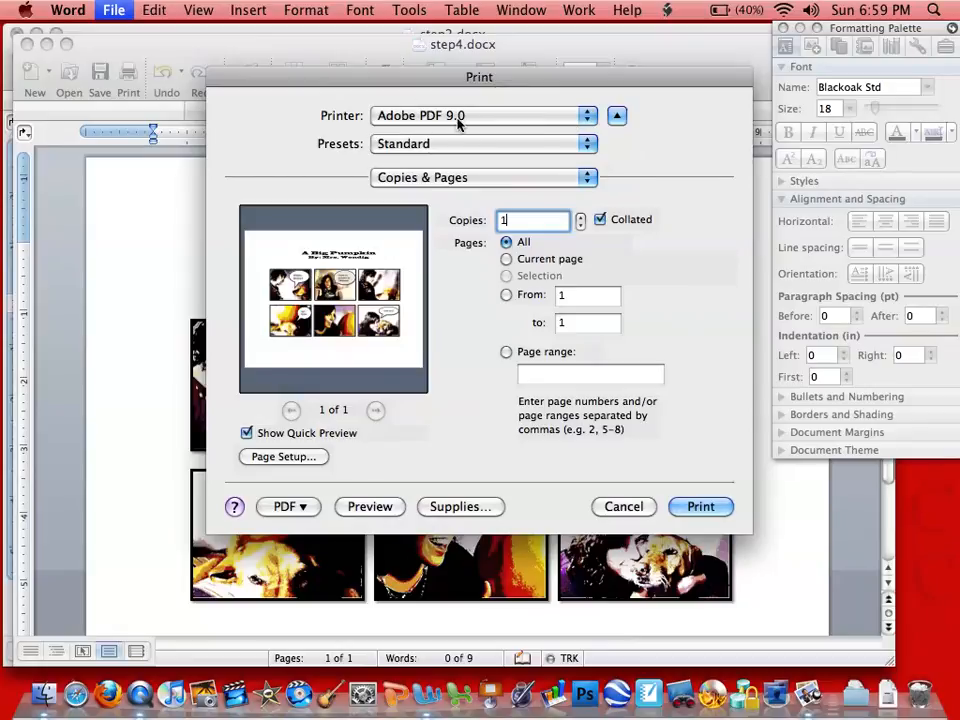
click(587, 124)
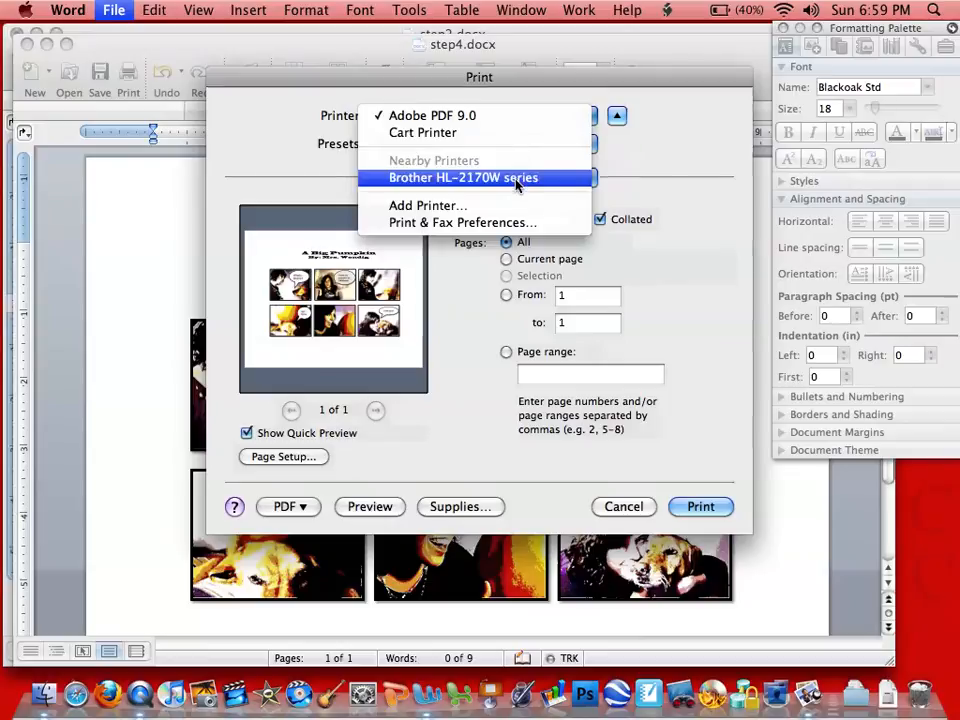
click(619, 159)
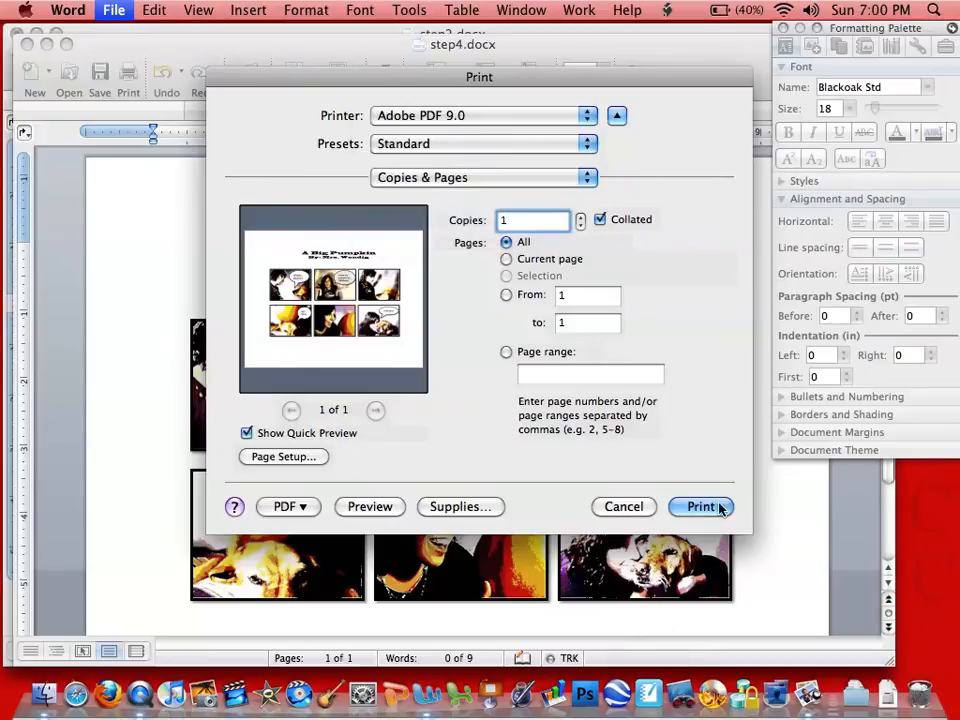